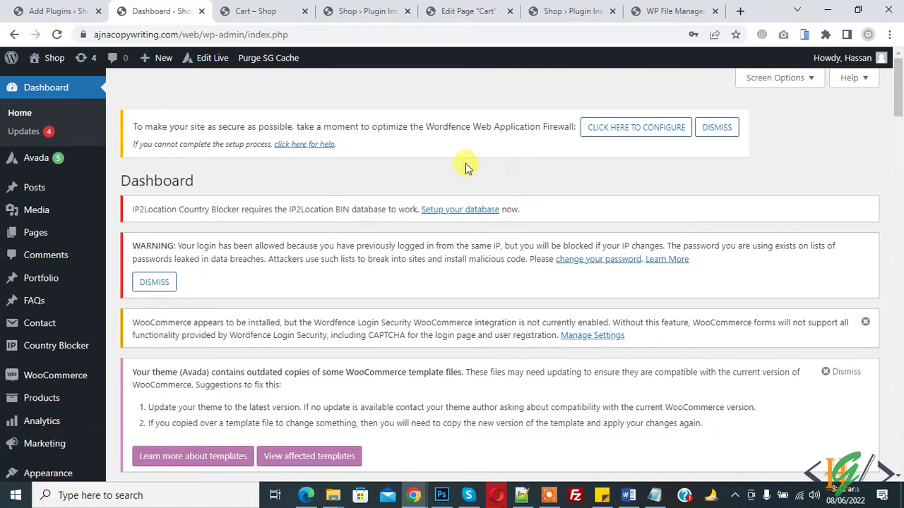
Reload the site's Cart page and test saving it with Ctrl+S, then dismiss the save dialog
left_click(263, 9)
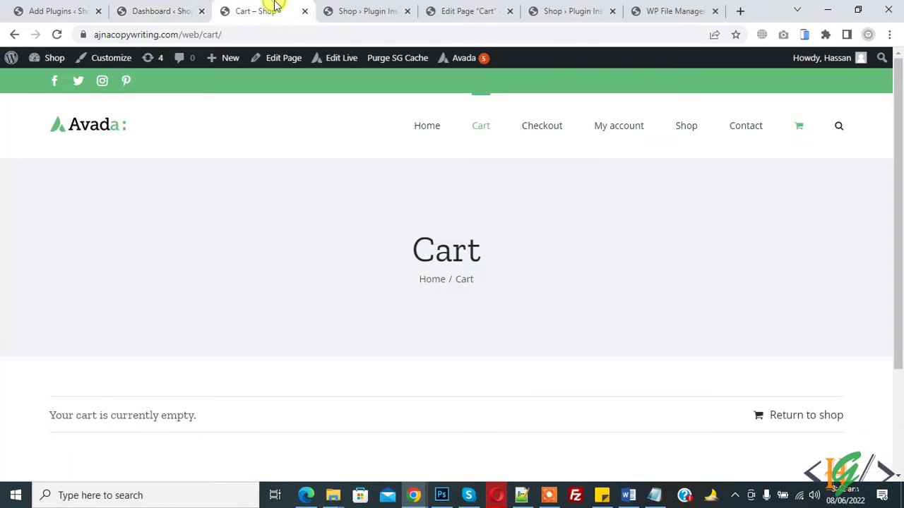
left_click(59, 37)
key("ctrl+s")
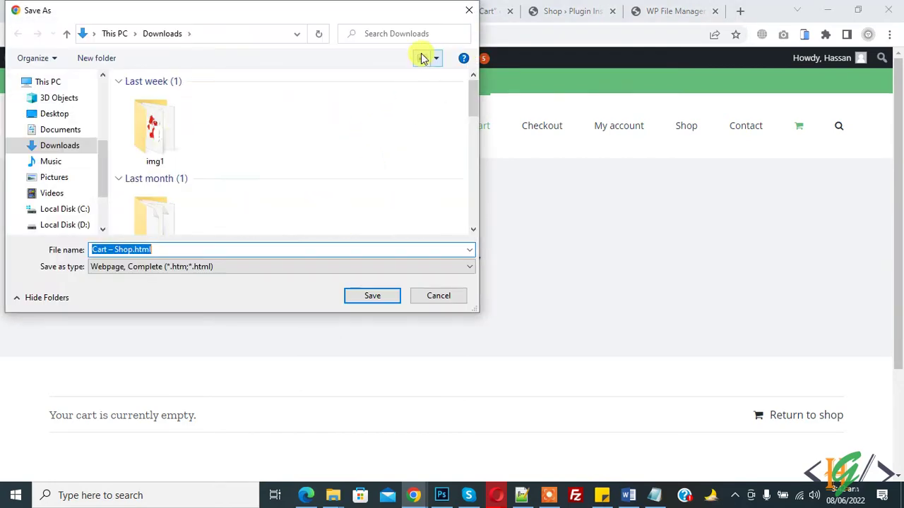
left_click(469, 12)
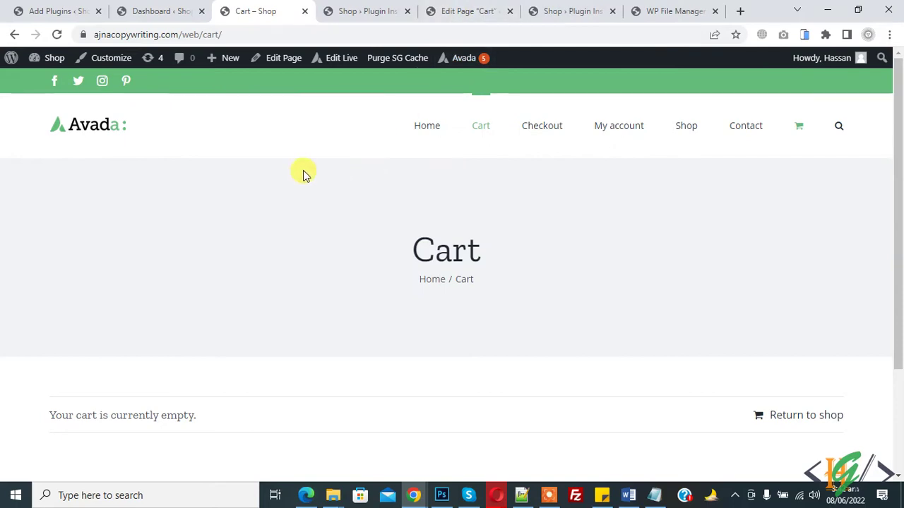
Search for Secure Copy Content Protection in the dashboard, then install and activate it
left_click(188, 9)
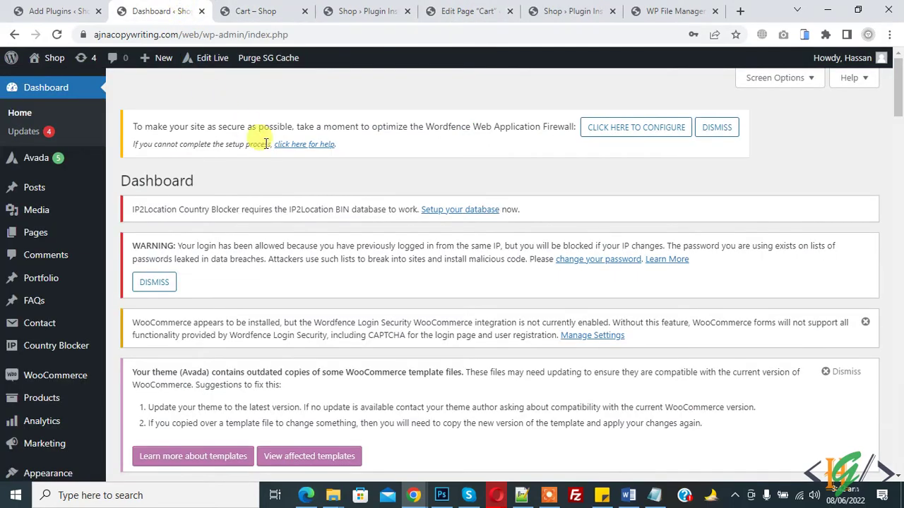
scroll(265, 143, "down", 1)
scroll(260, 141, "down", 3)
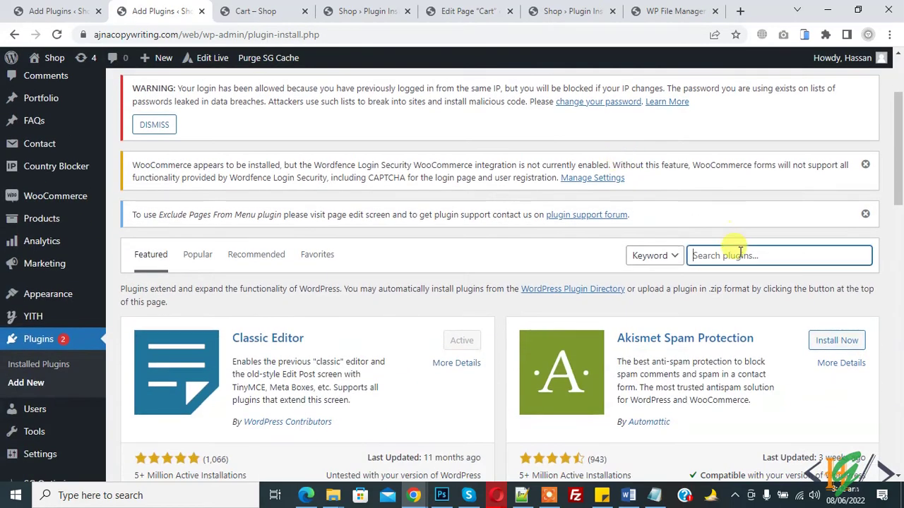
type("Secure Copy Content Protection and Locking Content")
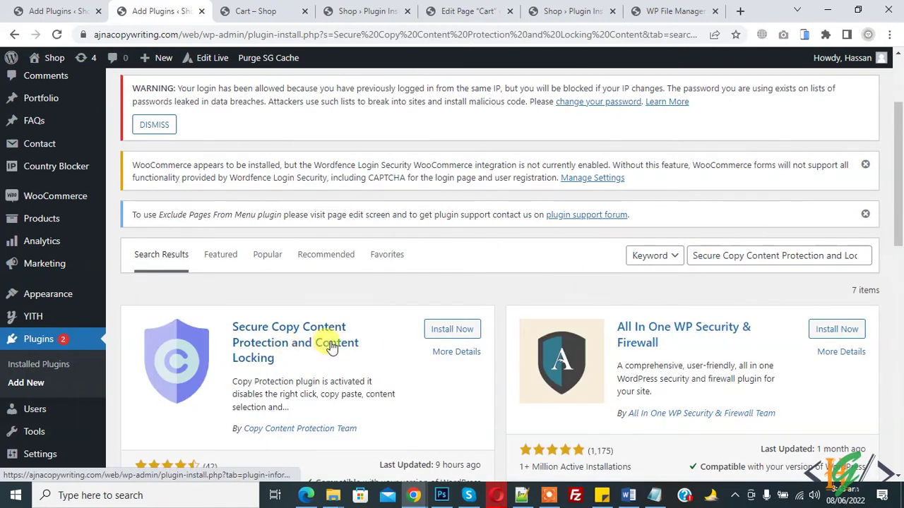
scroll(444, 332, "down", 2)
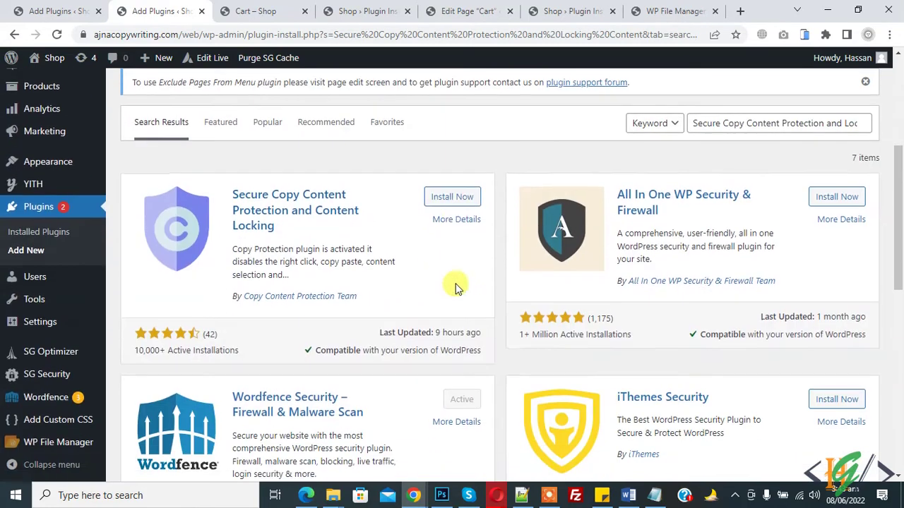
left_click(457, 201)
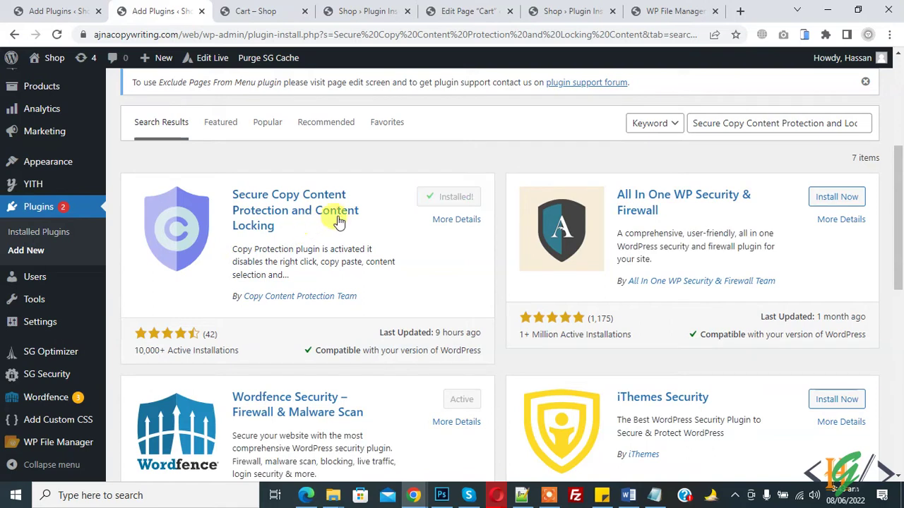
left_click(457, 198)
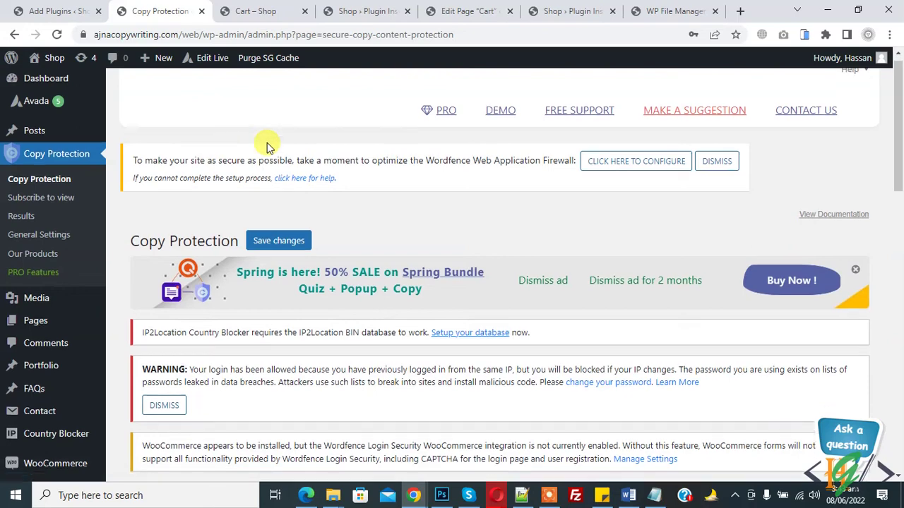
Review the General settings, highlighting the Notification text, then view the list of blockable actions
scroll(266, 146, "down", 5)
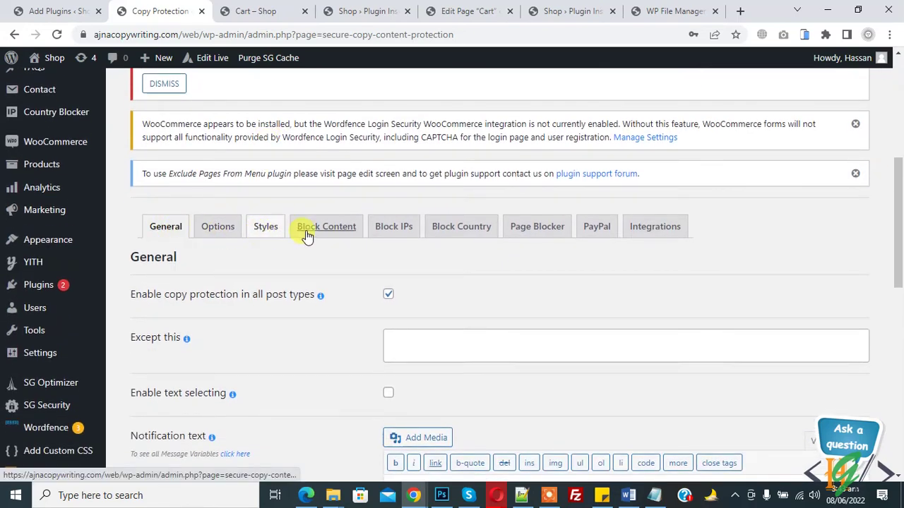
scroll(290, 176, "down", 2)
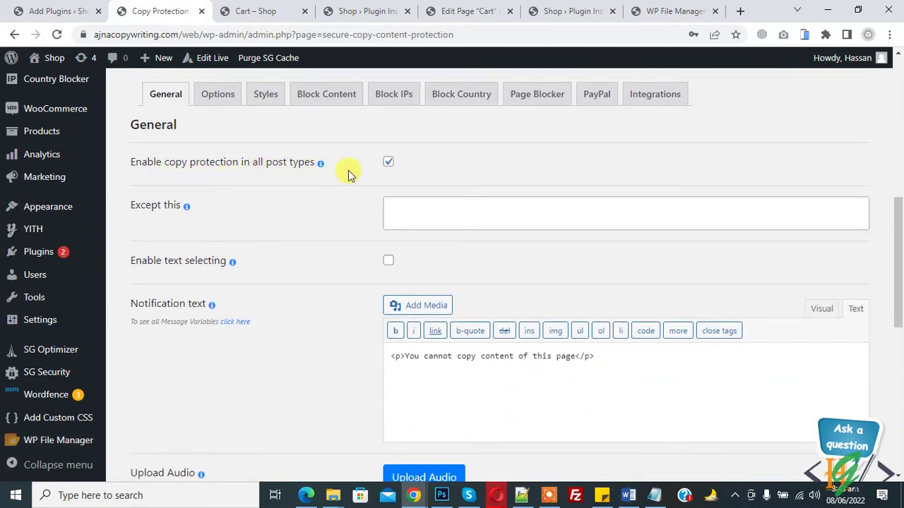
scroll(334, 186, "down", 2)
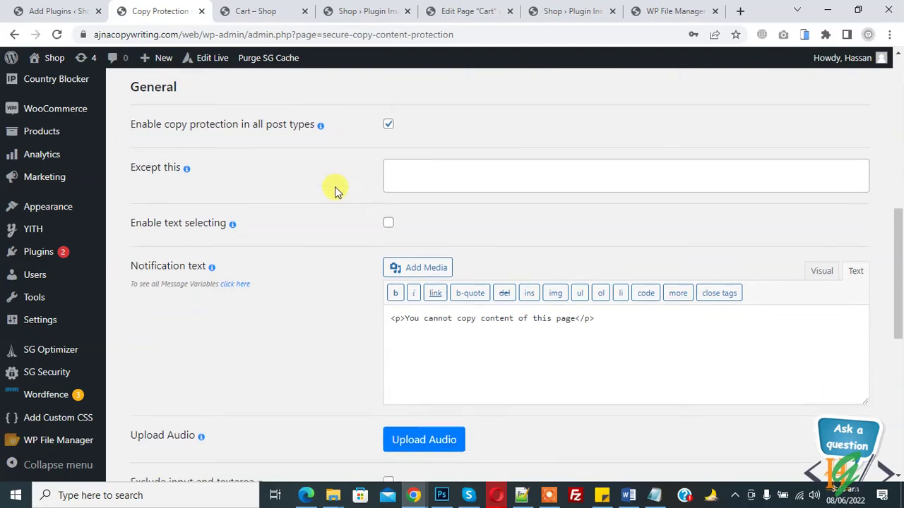
left_click_drag(395, 224, 564, 226)
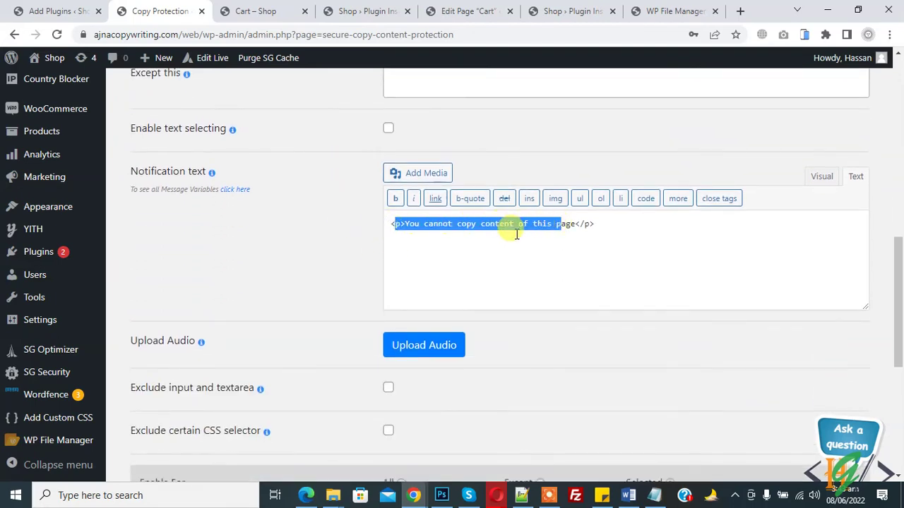
left_click_drag(128, 172, 198, 176)
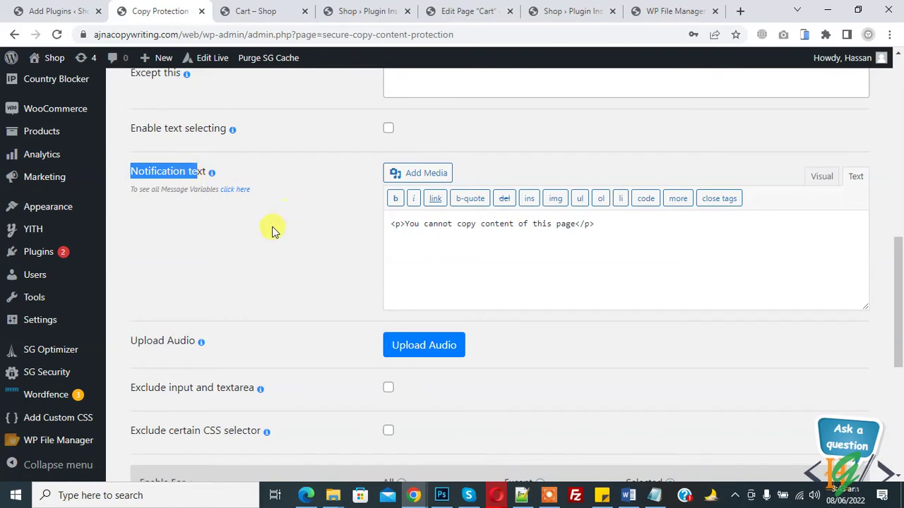
scroll(254, 236, "down", 1)
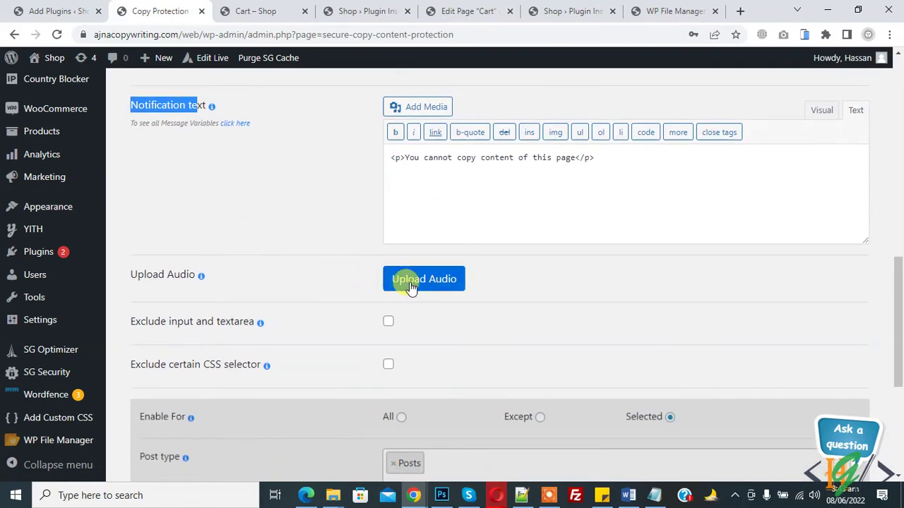
scroll(329, 223, "up", 5)
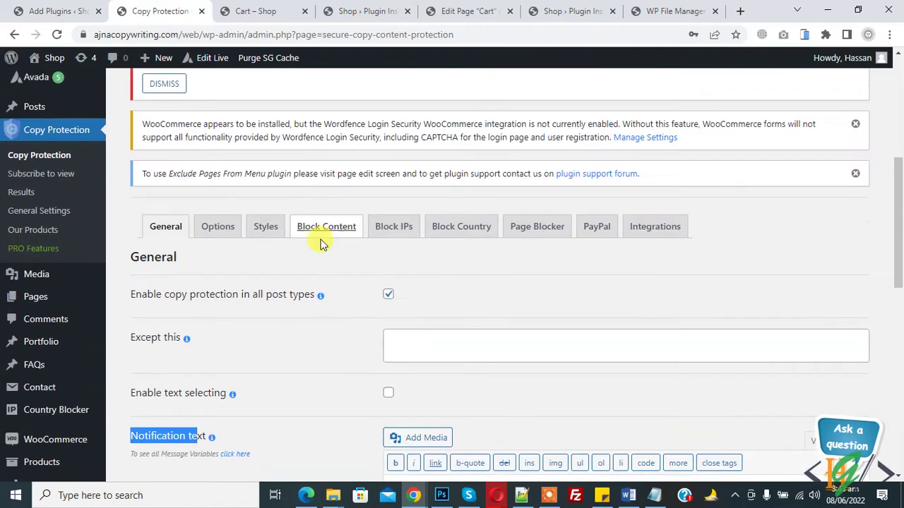
left_click(219, 233)
Browse the General and Options tabs to find the shortcut-key blocking settings
scroll(244, 209, "down", 2)
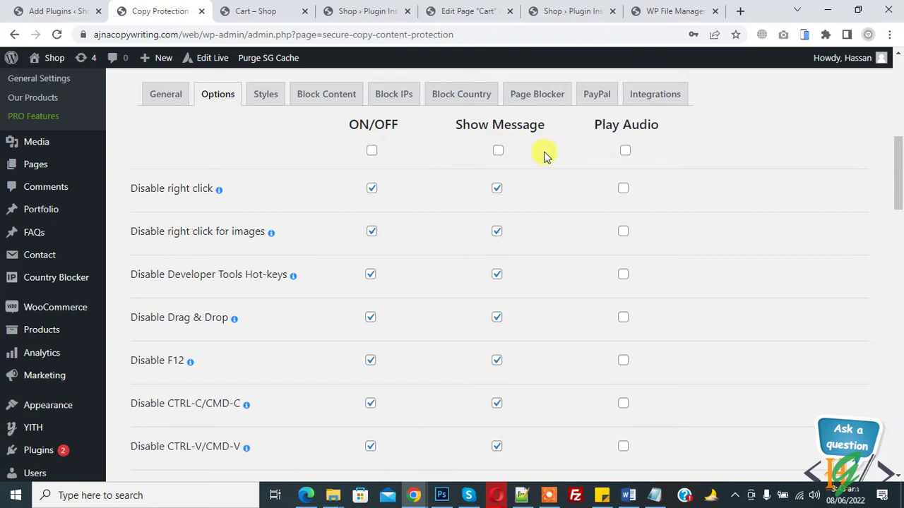
left_click(168, 99)
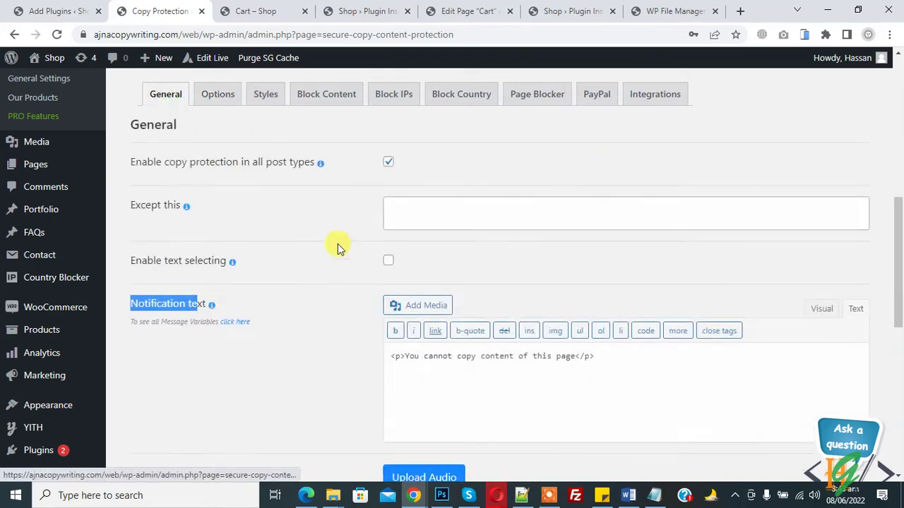
scroll(412, 292, "down", 2)
scroll(418, 302, "down", 1)
scroll(424, 296, "up", 5)
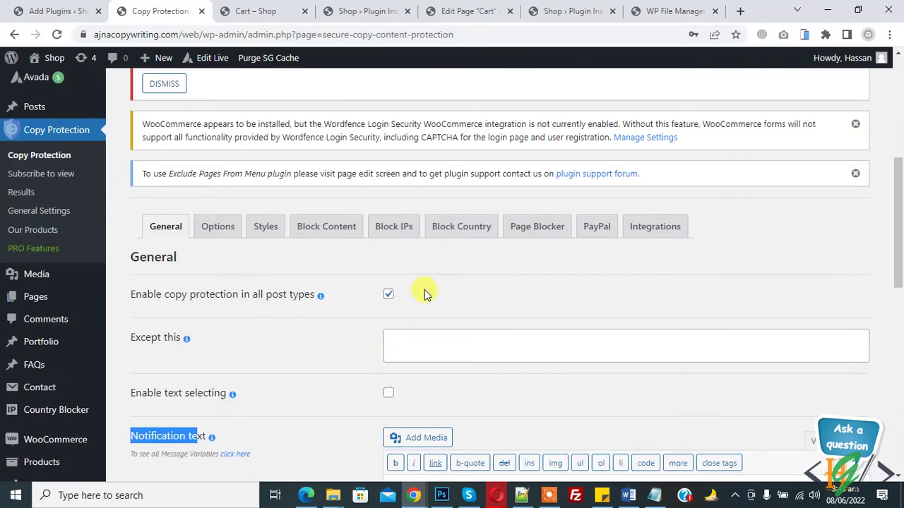
left_click(198, 235)
scroll(628, 233, "down", 1)
scroll(437, 230, "down", 2)
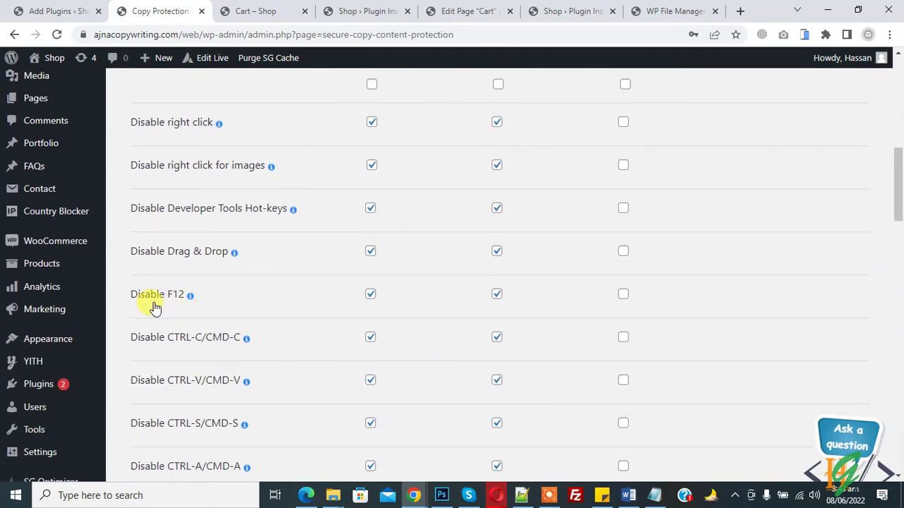
scroll(262, 294, "down", 1)
scroll(262, 295, "down", 2)
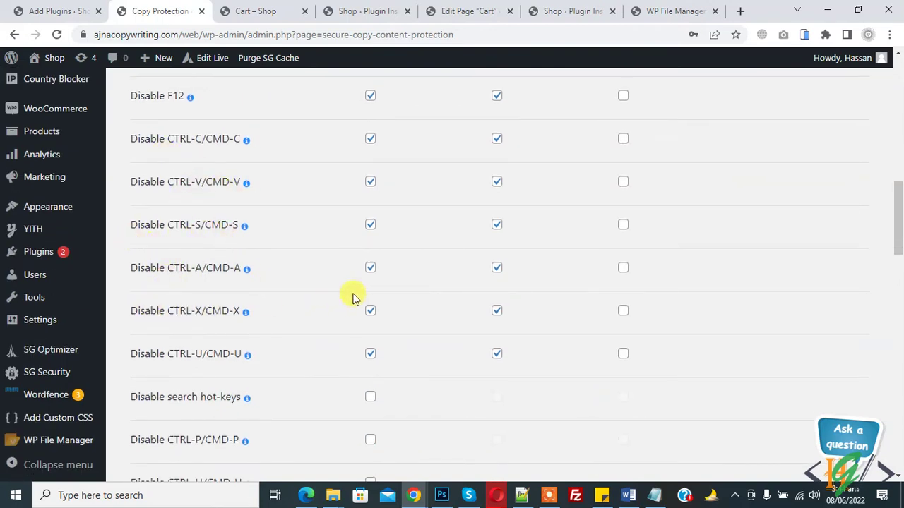
scroll(341, 284, "down", 1)
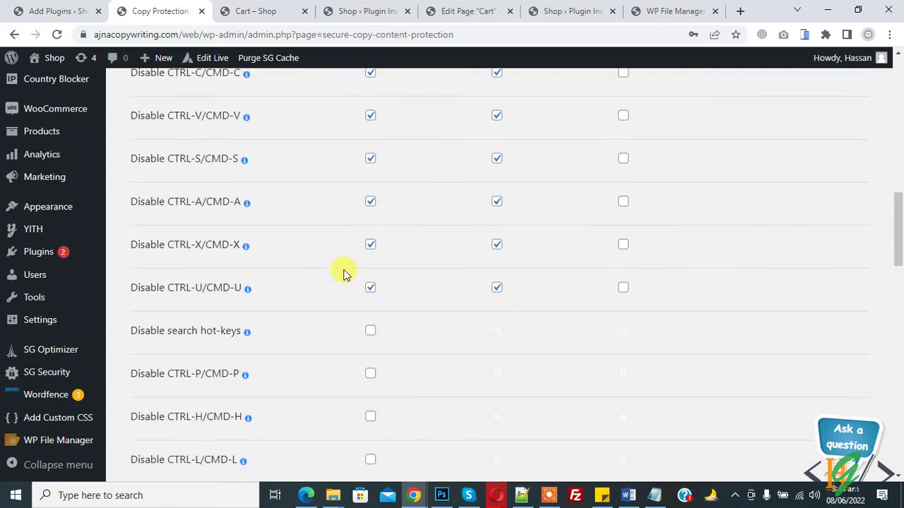
scroll(294, 240, "down", 3)
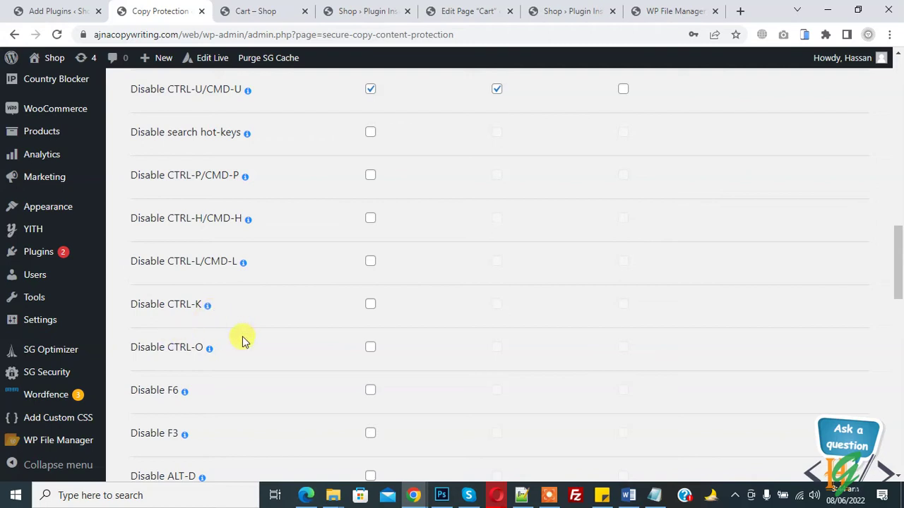
scroll(265, 310, "down", 1)
Block CTRL-K, CTRL-O and the search hot-keys, each showing a warning message
left_click(370, 240)
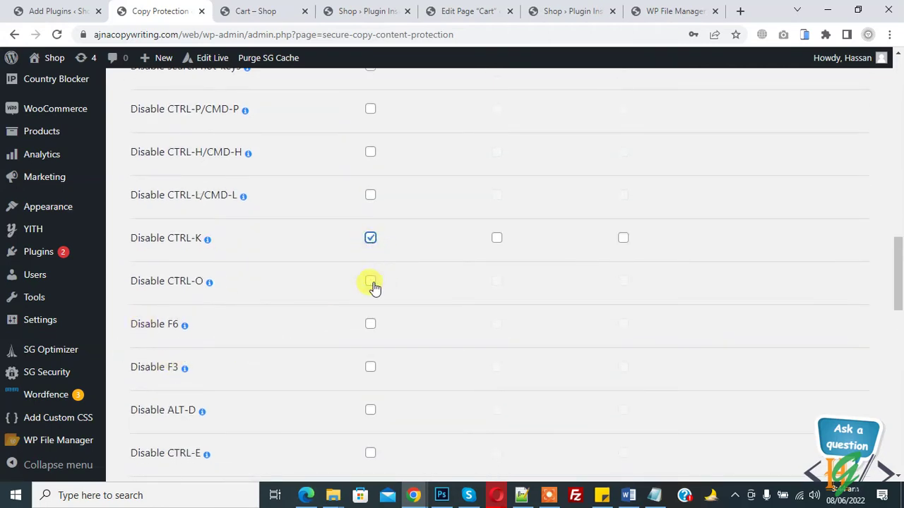
left_click(370, 284)
left_click(497, 238)
left_click(496, 281)
scroll(365, 237, "up", 2)
scroll(365, 240, "up", 1)
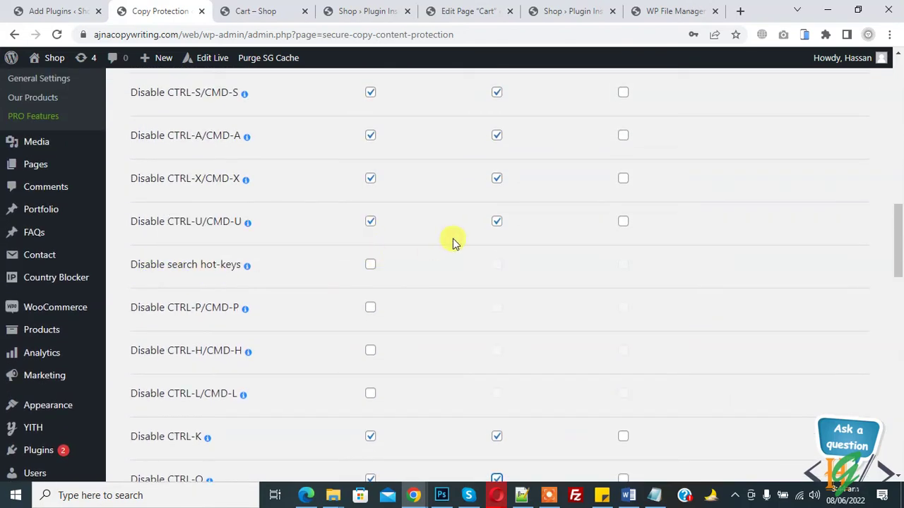
left_click(370, 266)
left_click(497, 267)
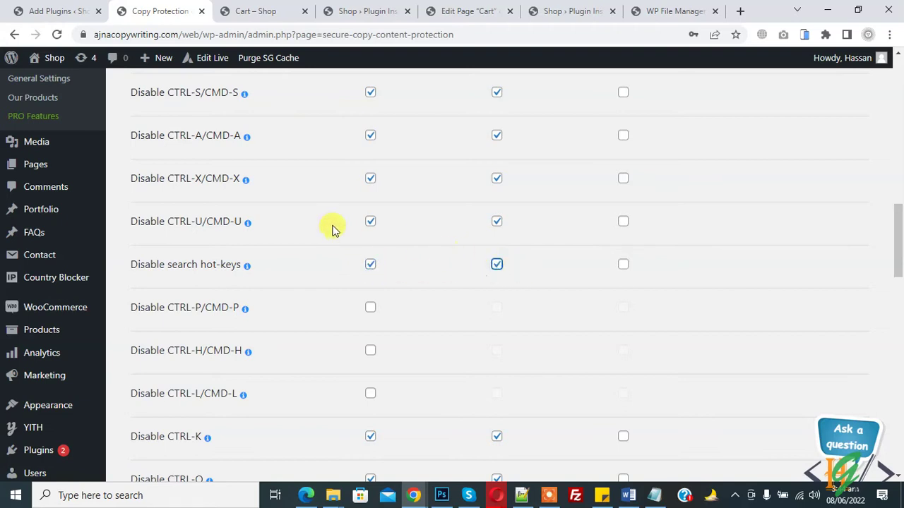
Save the shortcut protection settings
scroll(335, 223, "down", 4)
scroll(336, 224, "down", 2)
scroll(337, 226, "down", 5)
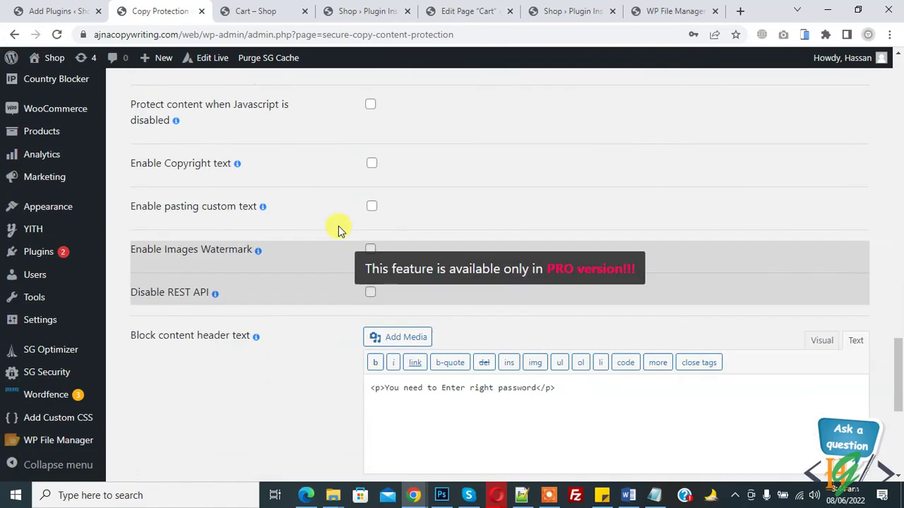
scroll(308, 285, "down", 3)
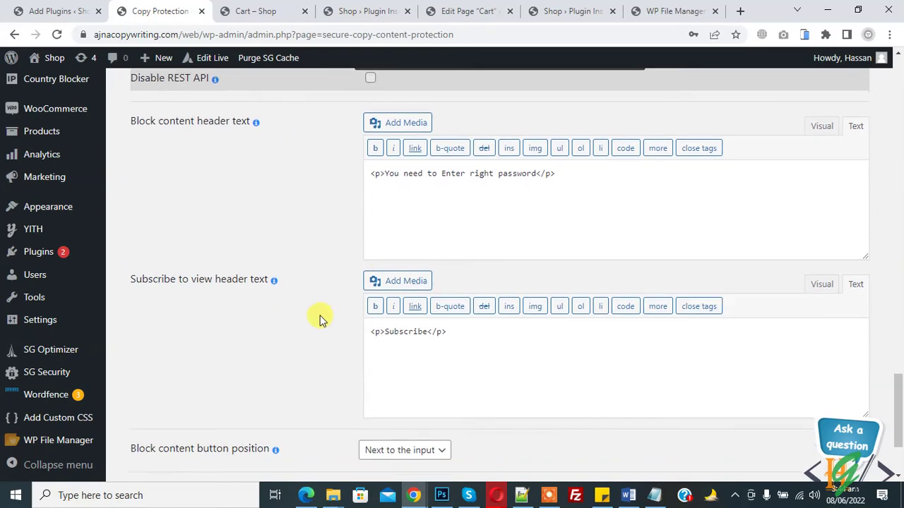
scroll(319, 317, "down", 2)
left_click(185, 413)
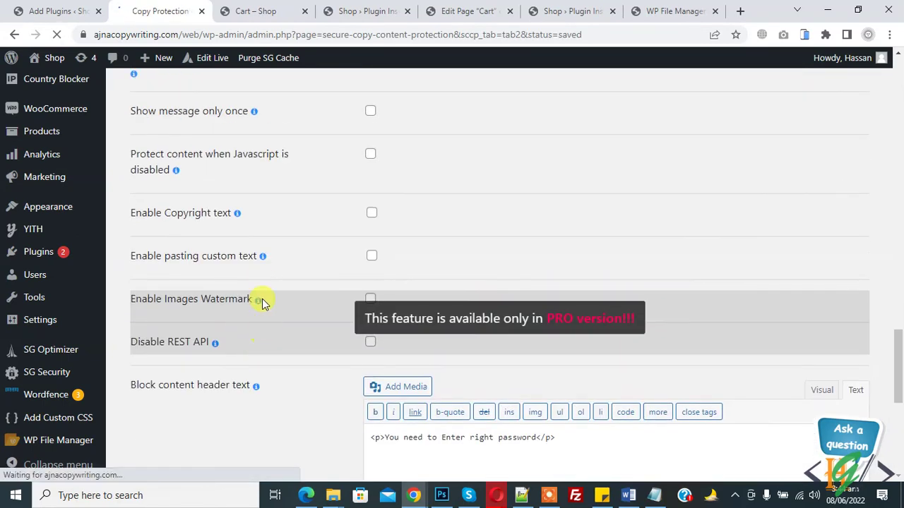
Scroll through the reloaded settings page to reach the tooltip style options
scroll(285, 247, "down", 5)
scroll(285, 247, "down", 5)
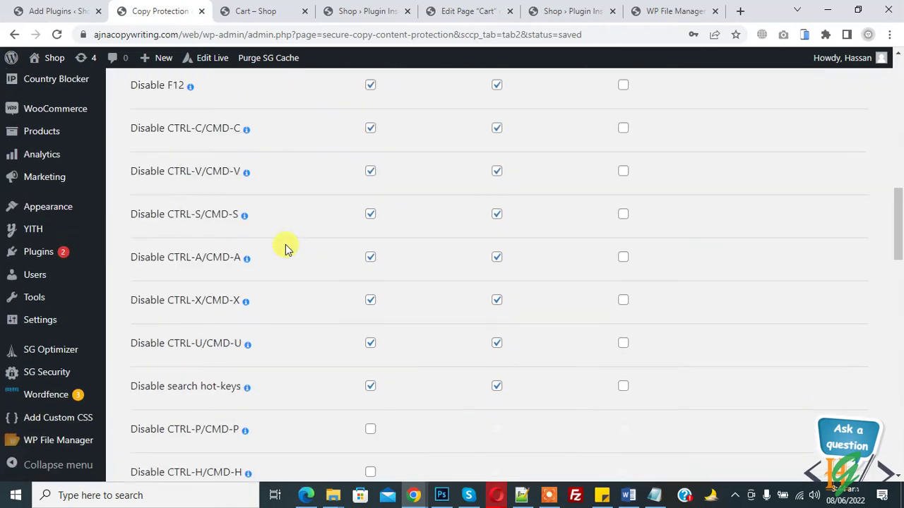
scroll(286, 247, "down", 5)
scroll(285, 247, "down", 5)
scroll(285, 247, "down", 2)
scroll(285, 247, "down", 4)
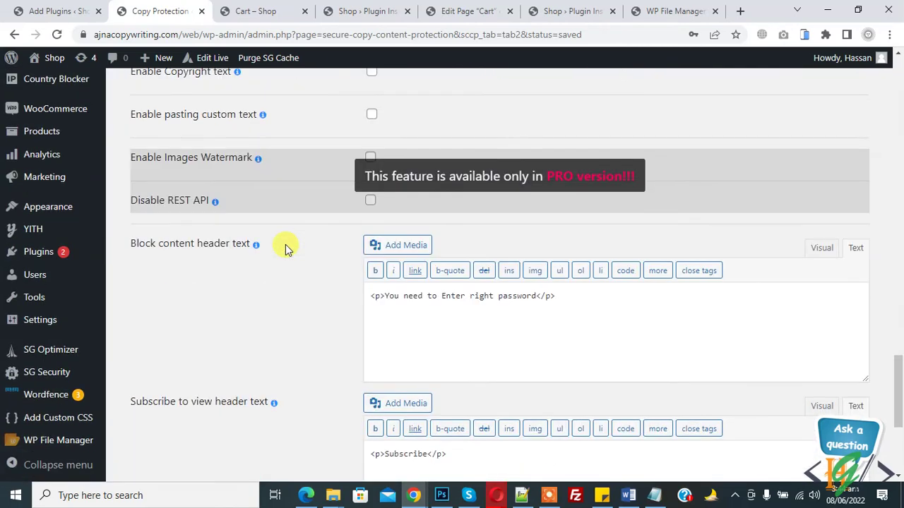
scroll(286, 247, "up", 12)
scroll(285, 246, "up", 10)
scroll(286, 246, "down", 2)
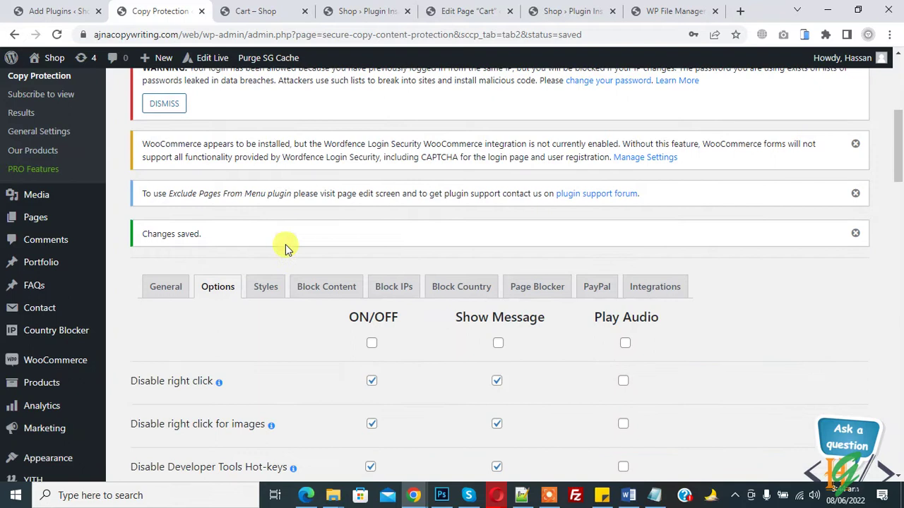
scroll(268, 225, "down", 1)
In the tooltip style settings, make the tooltip background red
left_click(264, 204)
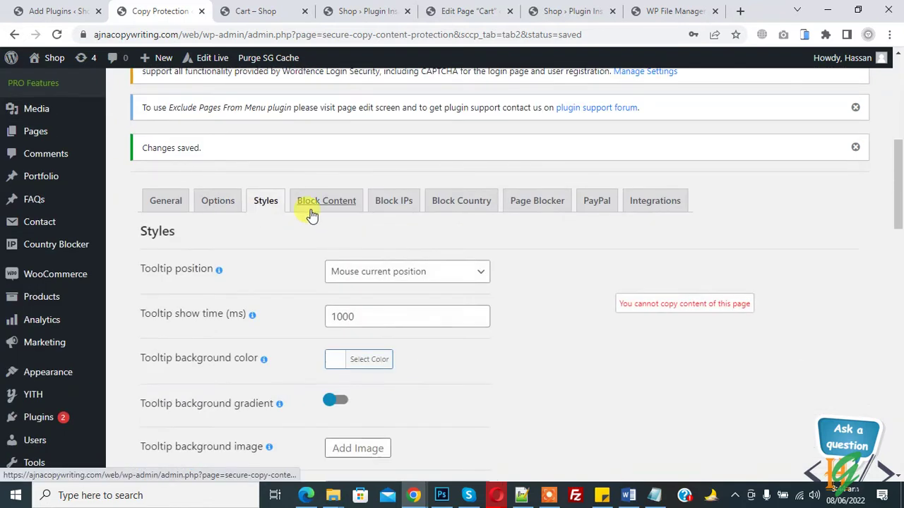
scroll(524, 204, "down", 2)
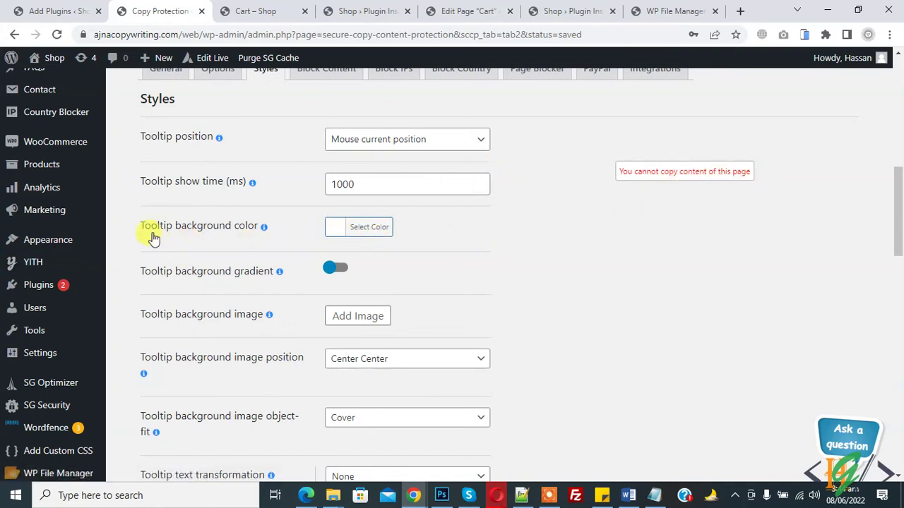
left_click(346, 228)
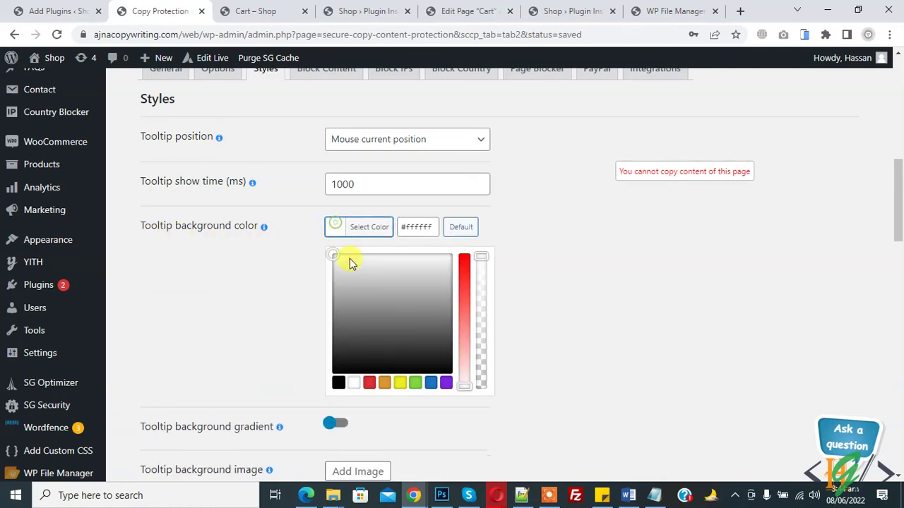
left_click(370, 384)
left_click(506, 317)
Raise the PC tooltip font size to 16
scroll(507, 318, "down", 2)
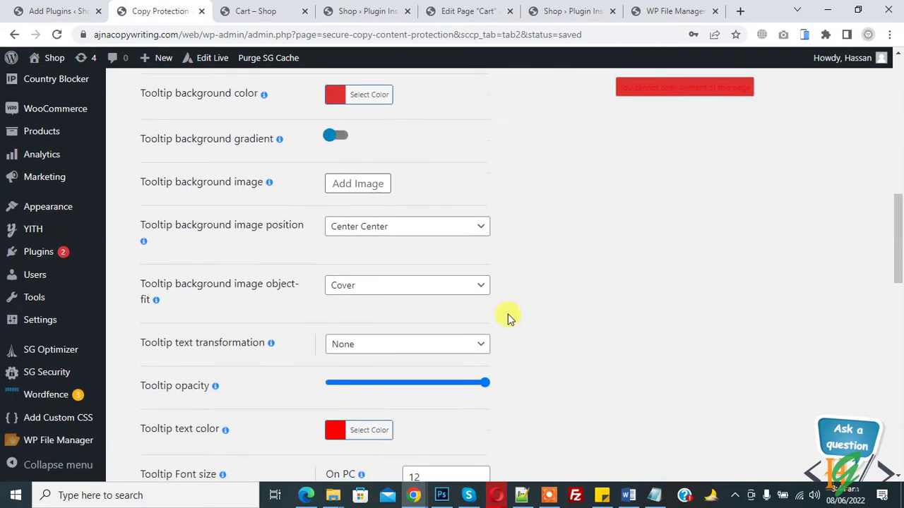
scroll(424, 267, "down", 1)
scroll(420, 289, "down", 1)
scroll(415, 303, "down", 1)
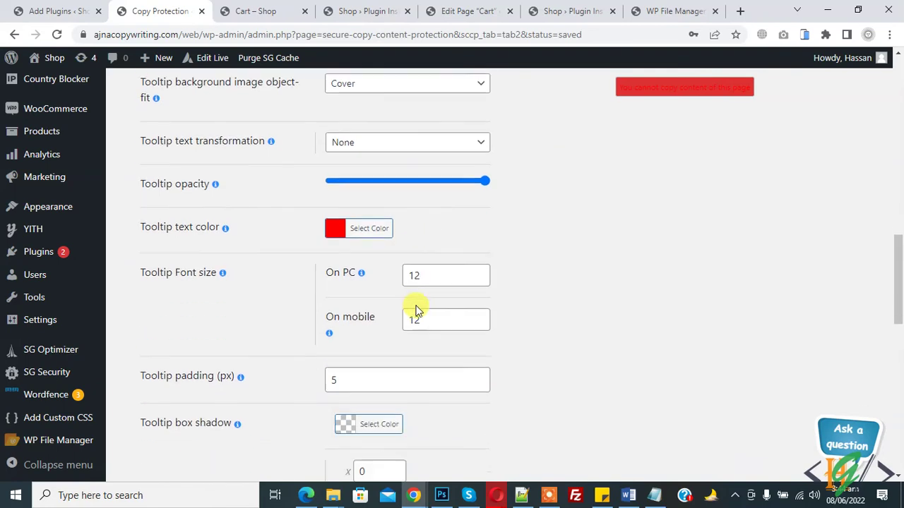
scroll(402, 304, "down", 3)
scroll(394, 306, "up", 1)
scroll(424, 300, "up", 3)
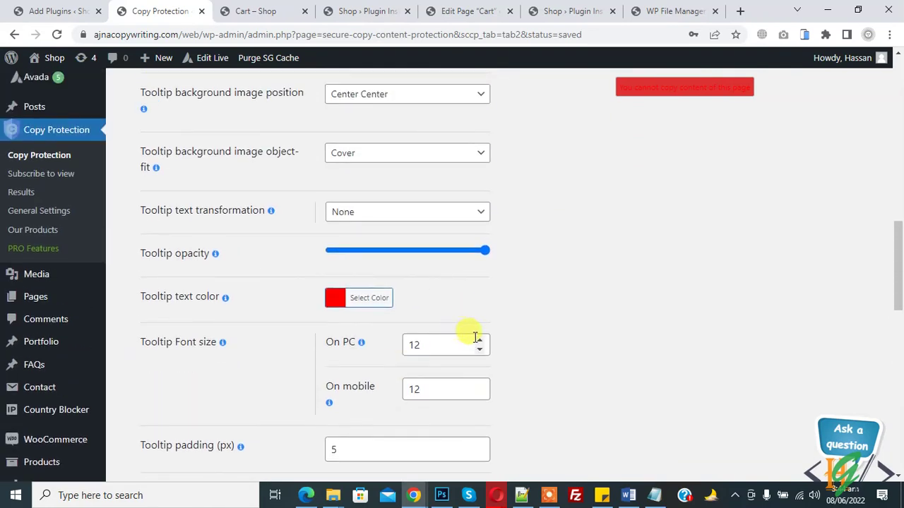
left_click(479, 339)
left_click(479, 340)
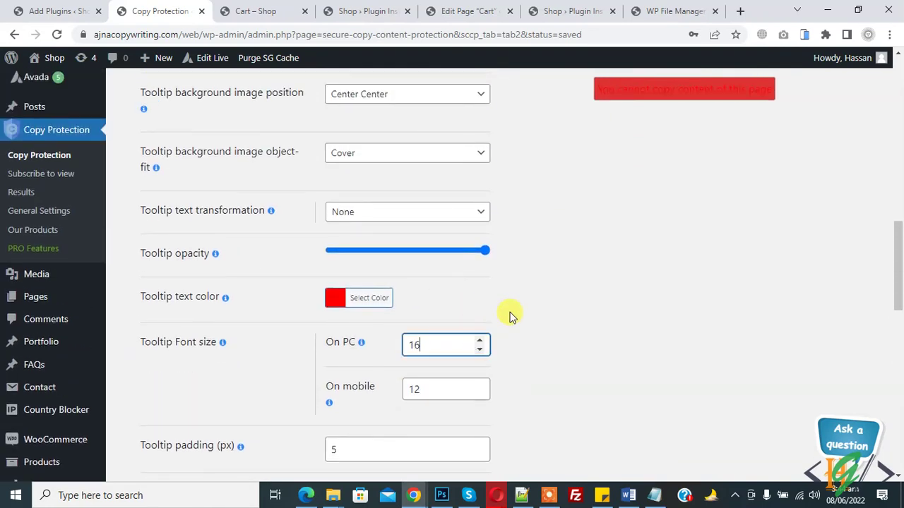
Set the tooltip text colour to white
scroll(511, 317, "down", 2)
scroll(511, 317, "down", 3)
scroll(488, 303, "down", 2)
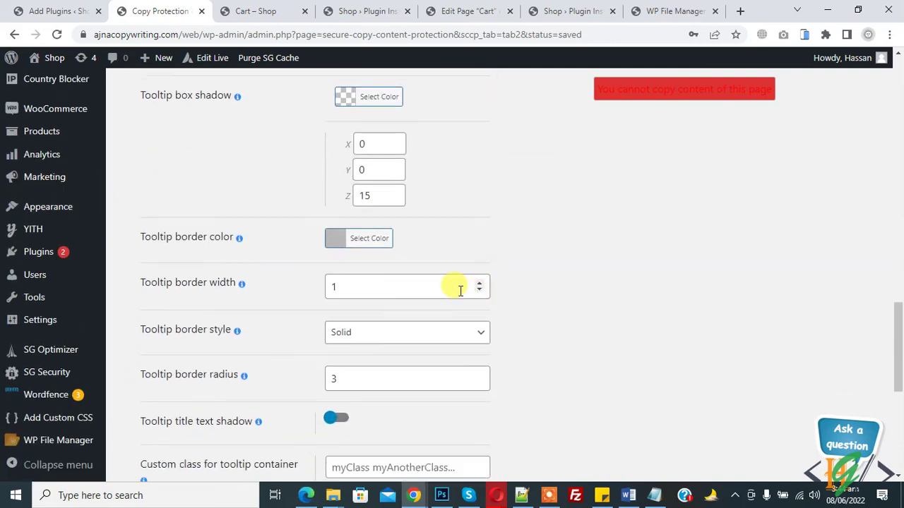
scroll(460, 290, "down", 2)
scroll(460, 294, "up", 4)
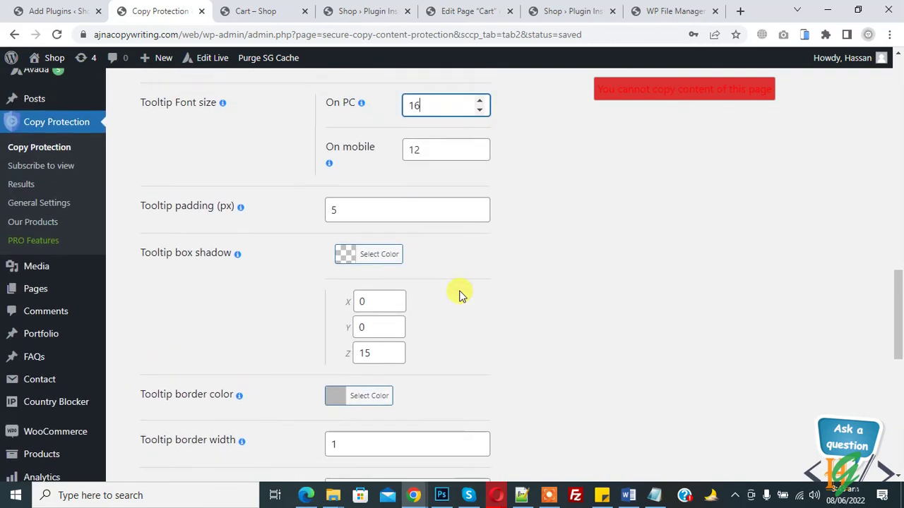
scroll(459, 294, "up", 2)
scroll(459, 294, "up", 1)
left_click(337, 233)
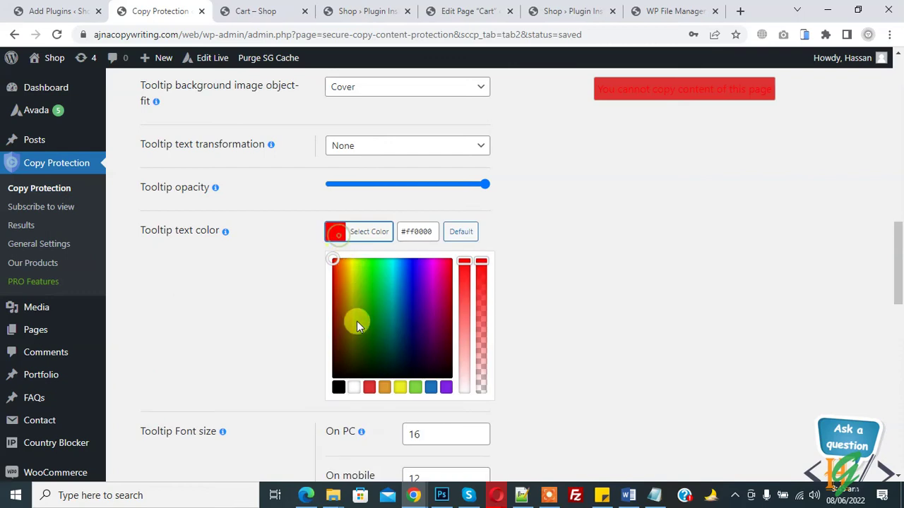
left_click(353, 390)
left_click(632, 242)
Adjust the tooltip opacity and save the tooltip style settings
scroll(639, 177, "up", 2)
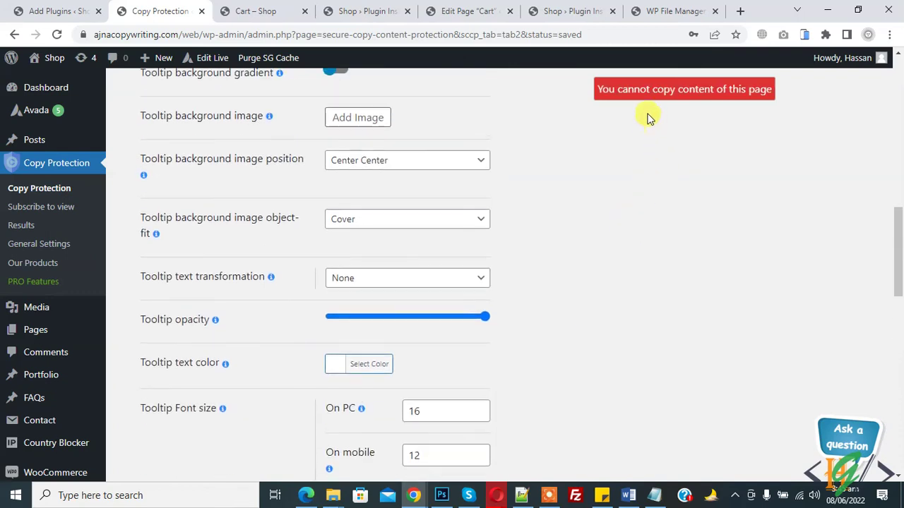
scroll(587, 188, "down", 2)
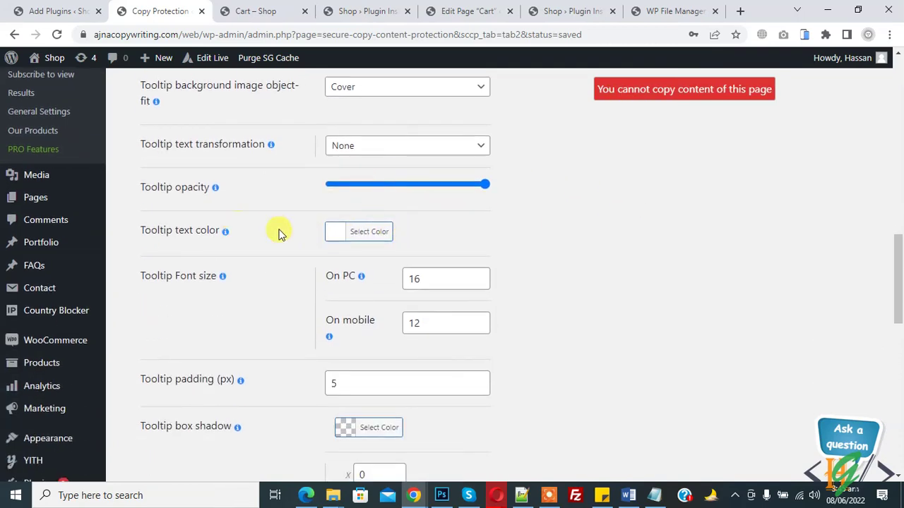
mouse_move(485, 185)
left_mouse_down()
mouse_move(433, 187)
mouse_move(491, 192)
left_mouse_up()
scroll(670, 293, "down", 7)
scroll(674, 292, "down", 4)
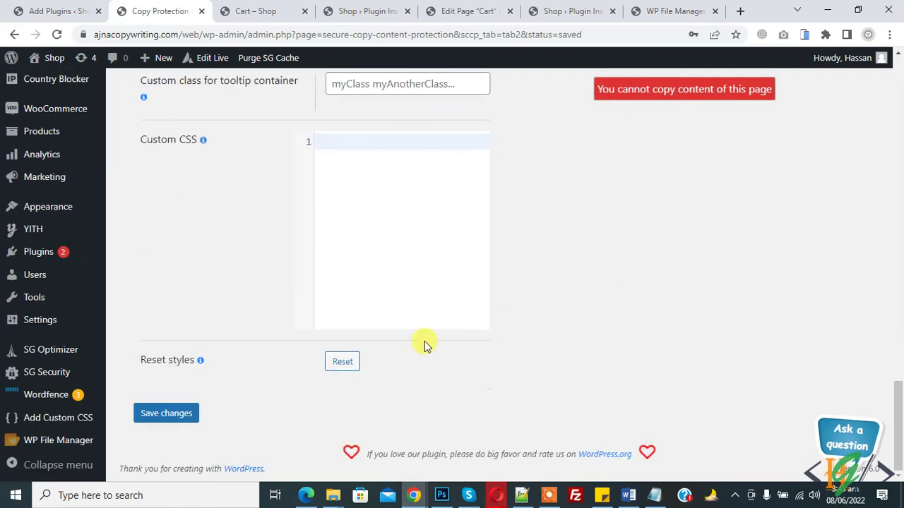
left_click(189, 414)
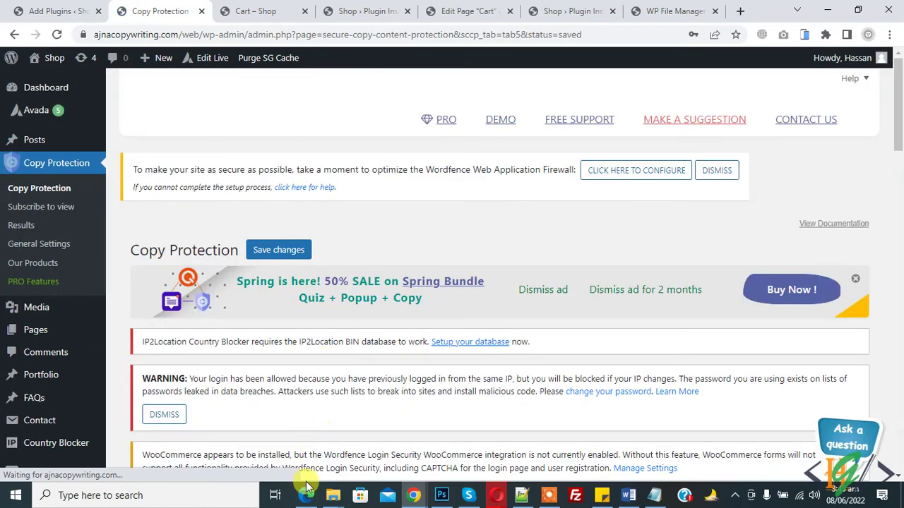
Reload the Shop page in Edge and right-click it repeatedly to check the red no-copy notice
left_click(305, 497)
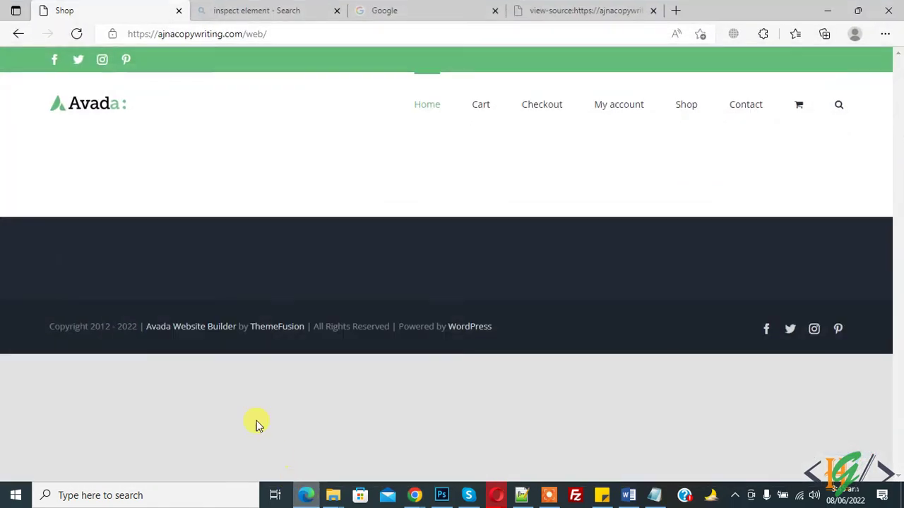
left_click(76, 40)
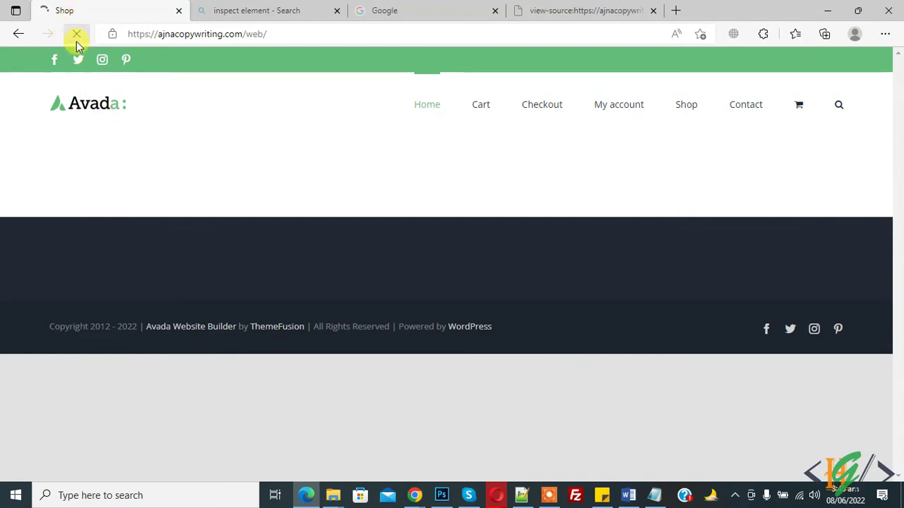
right_click(313, 205)
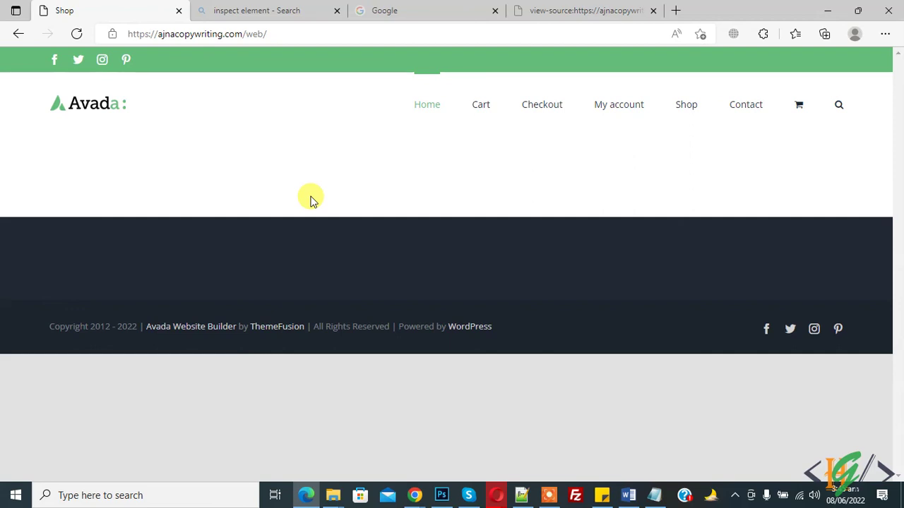
right_click(312, 198)
right_click(315, 191)
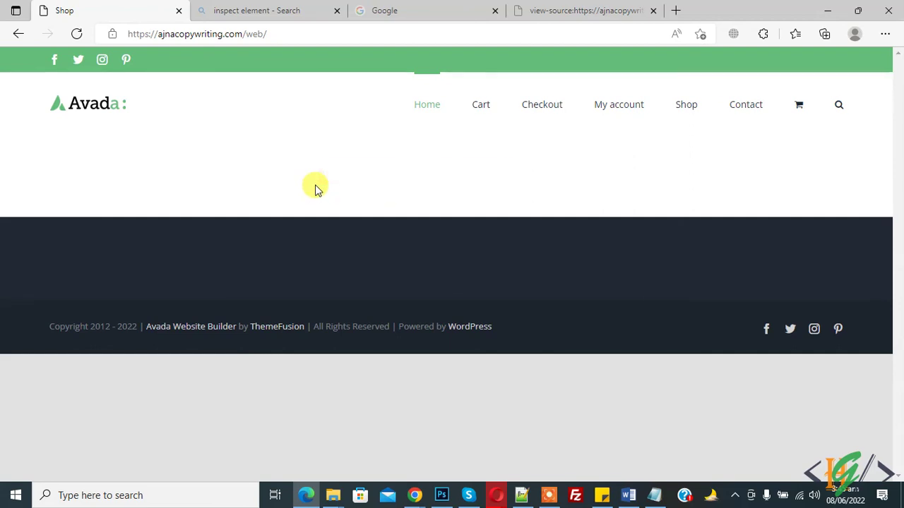